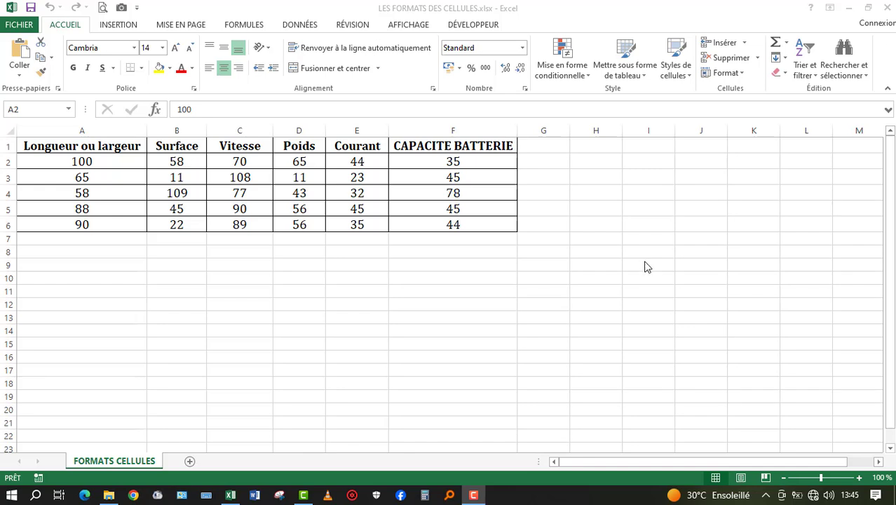
- Open the custom number format category (Personnalisée) for the Longueur ou largeur values in A2:A6
left_click(91, 161)
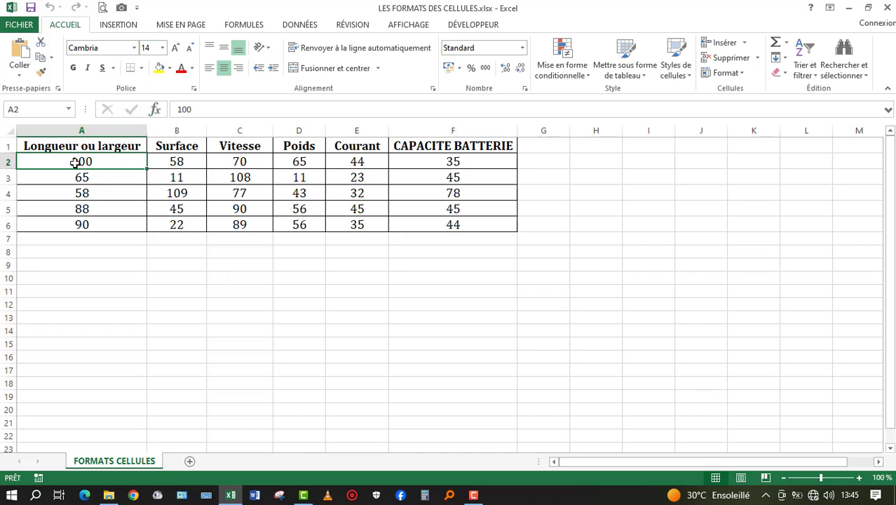
left_click_drag(82, 162, 96, 220)
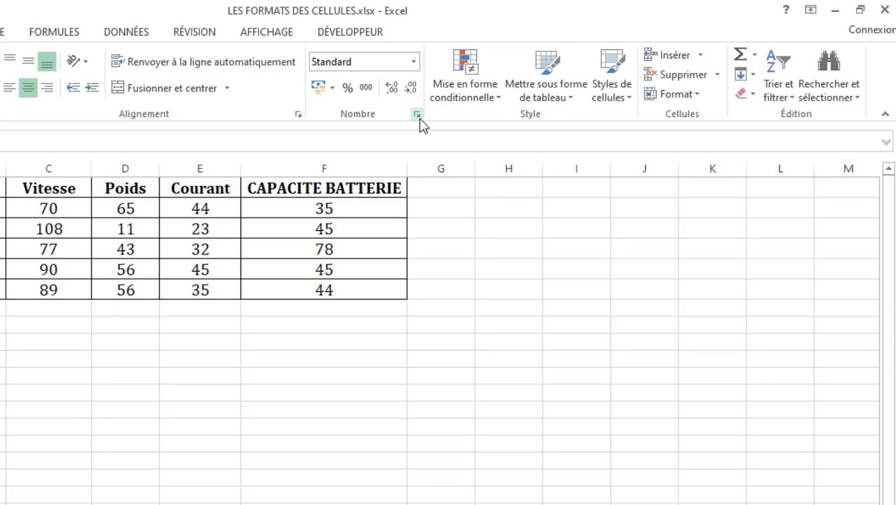
left_click(418, 116)
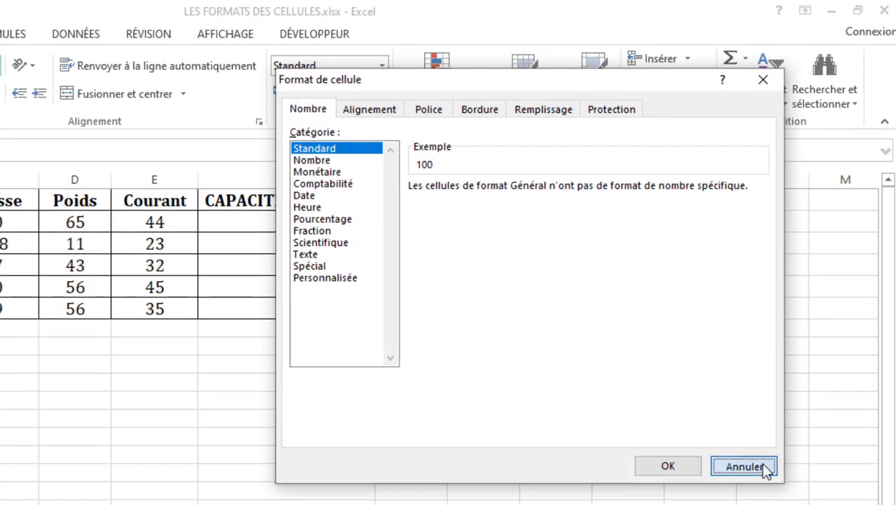
left_click(762, 463)
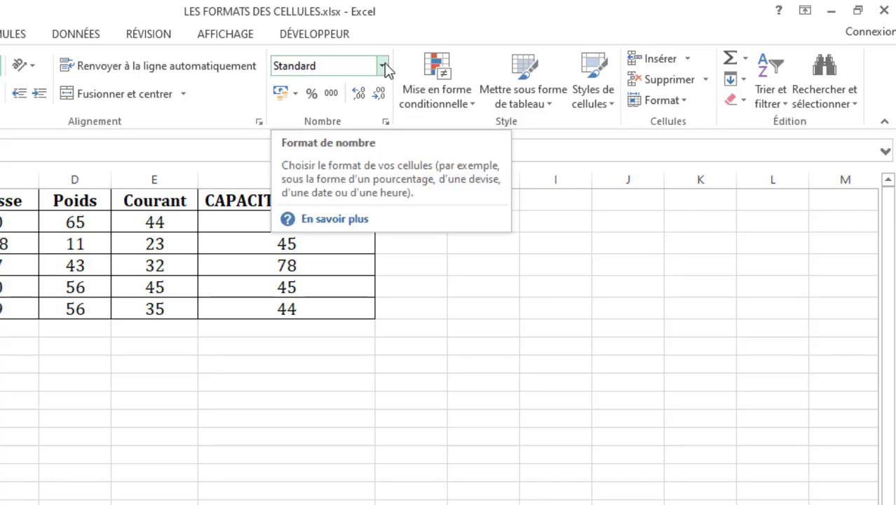
left_click(386, 69)
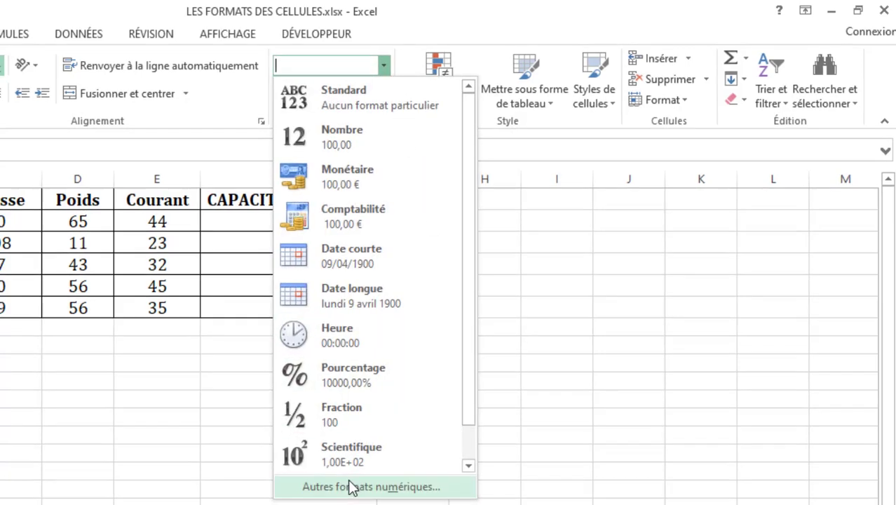
left_click(364, 486)
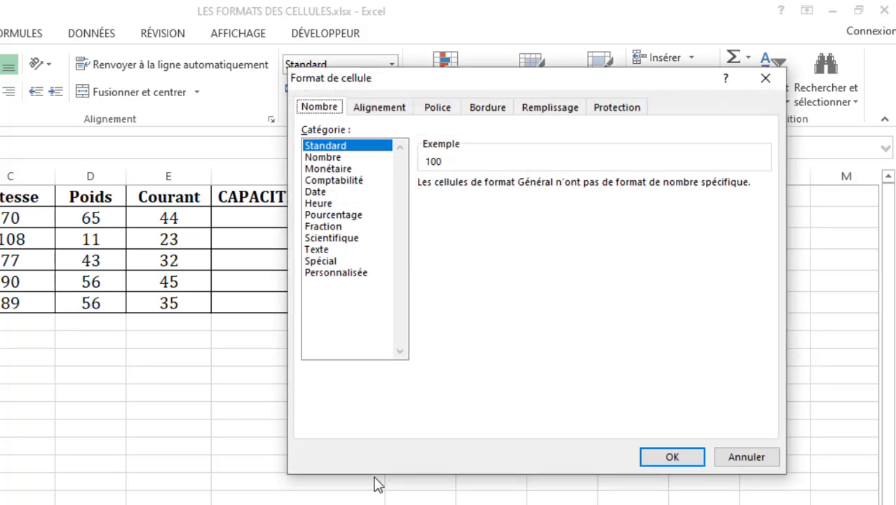
left_click_drag(469, 85, 545, 94)
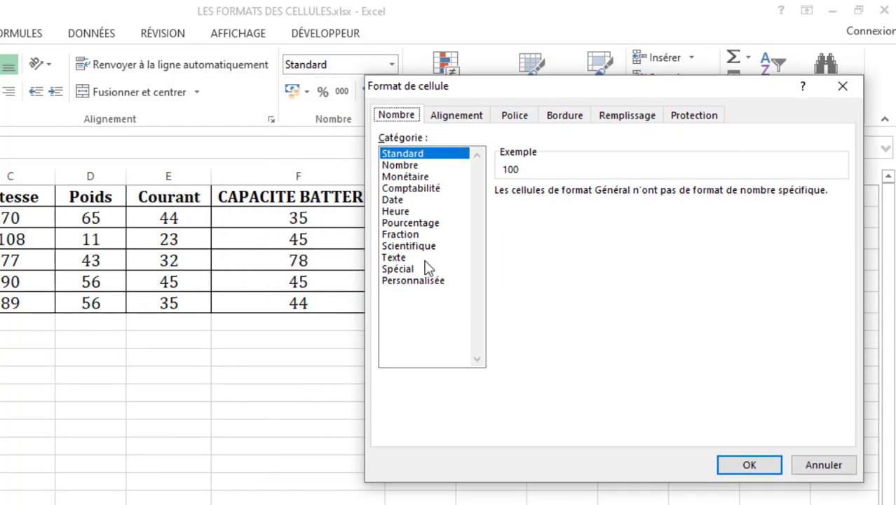
left_click(412, 282)
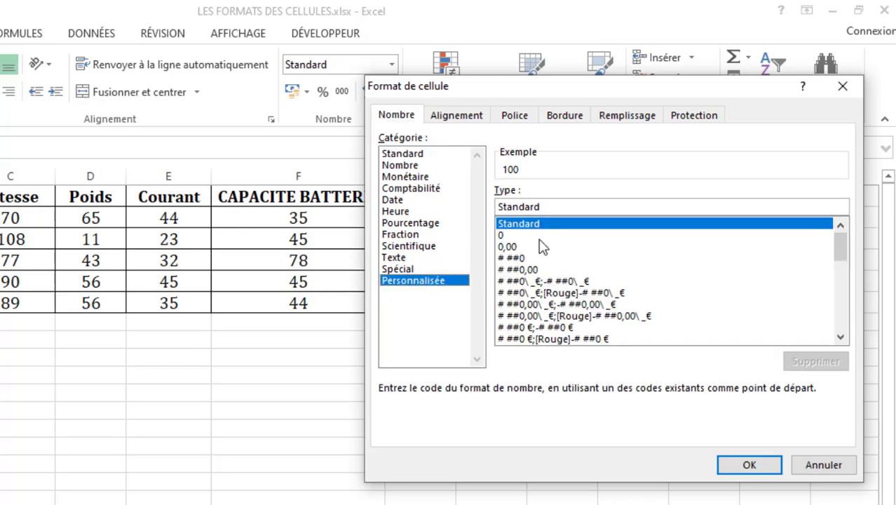
- Compare the format codes 0 and 0,00 in the example preview and choose 0 as the base code
left_click_drag(842, 250, 830, 229)
left_click(513, 235)
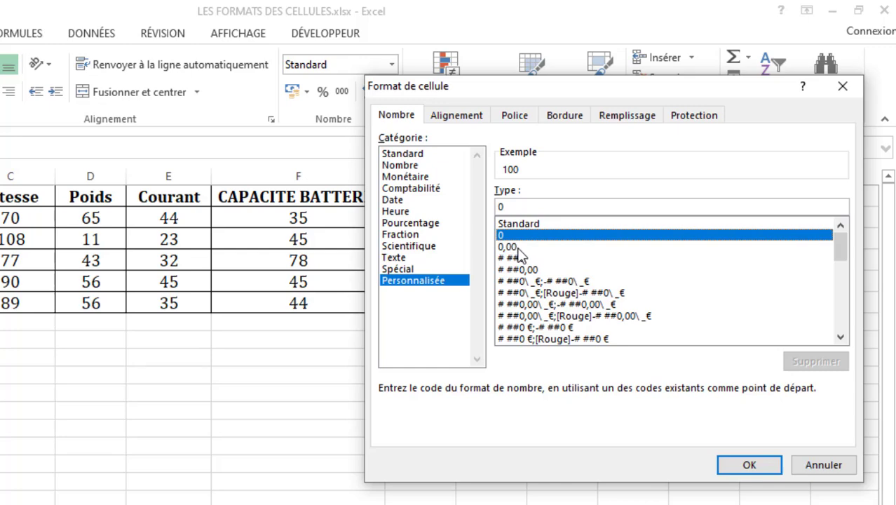
left_click(518, 248)
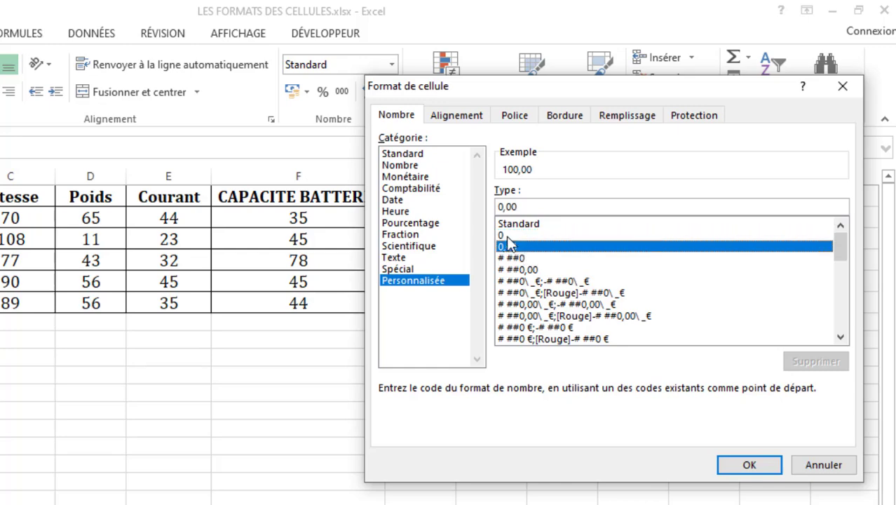
left_click(508, 237)
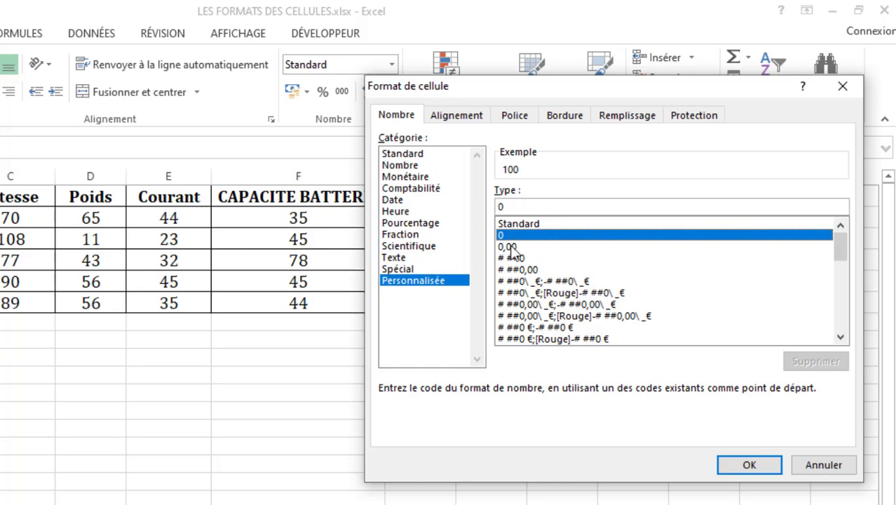
left_click(519, 247)
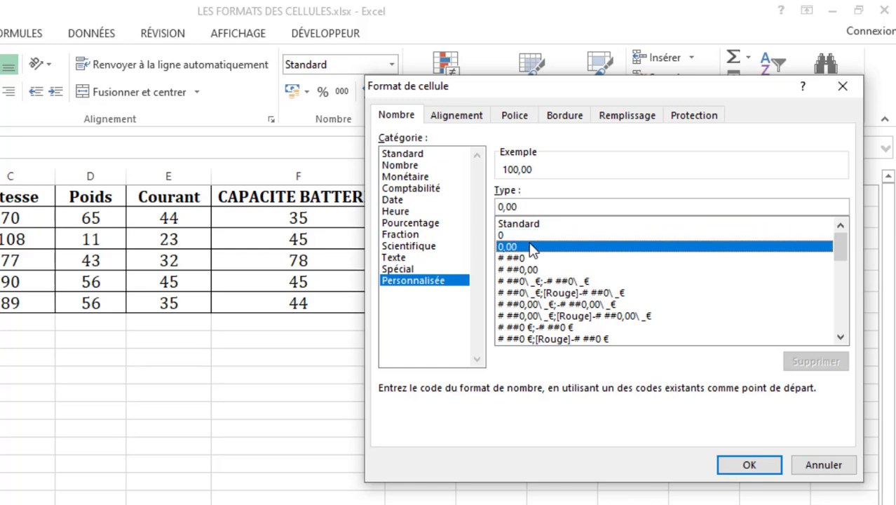
left_click(523, 237)
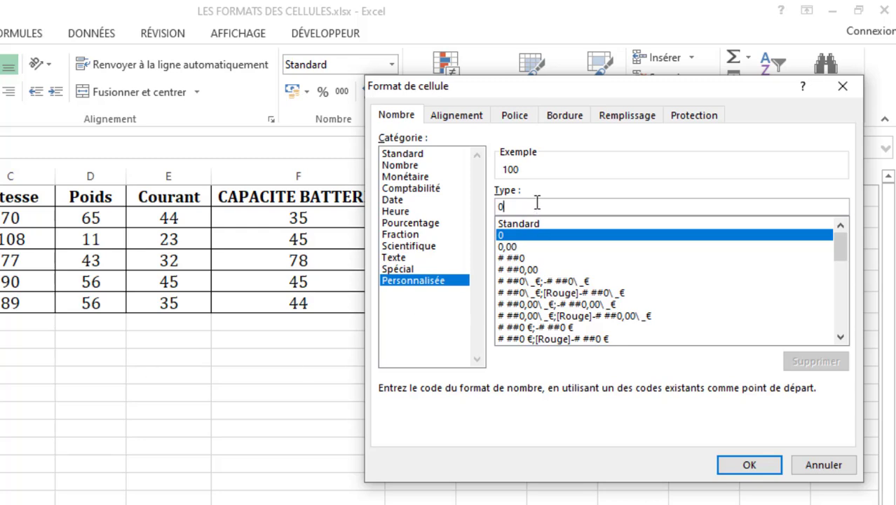
- Extend the format code to 0\ \m and apply it to A2:A6 to add the metre unit
type("m")
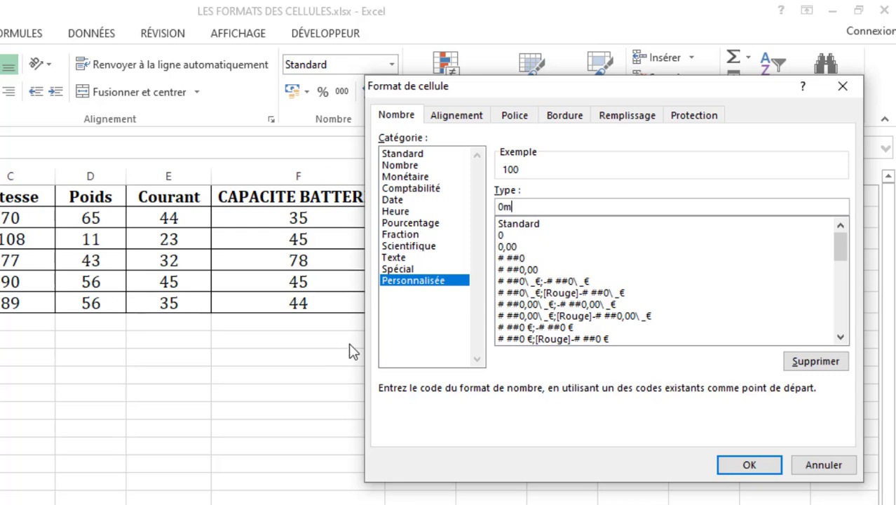
key("BackSpace")
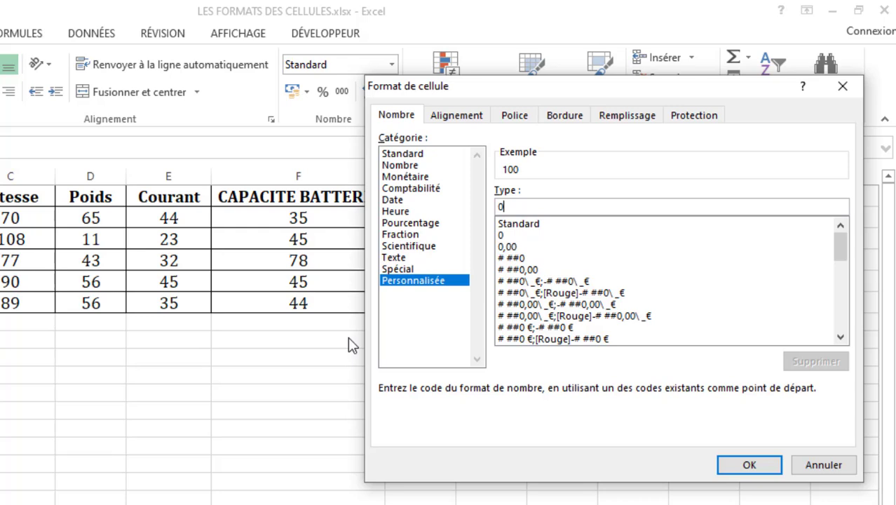
type("\\")
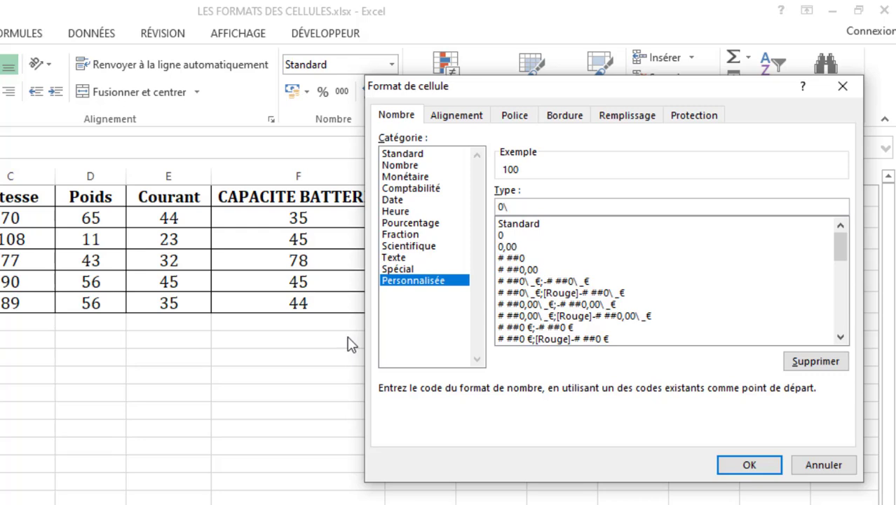
type("m")
left_click(510, 207)
type("\\")
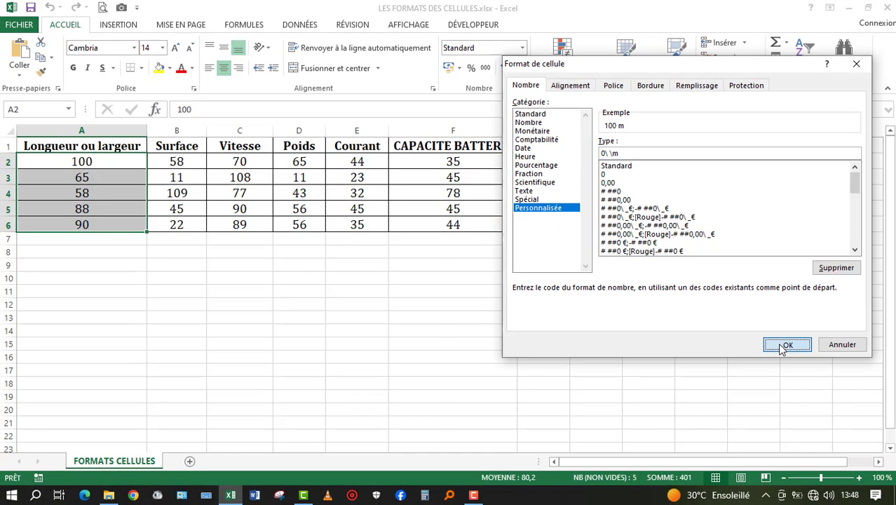
left_click(748, 466)
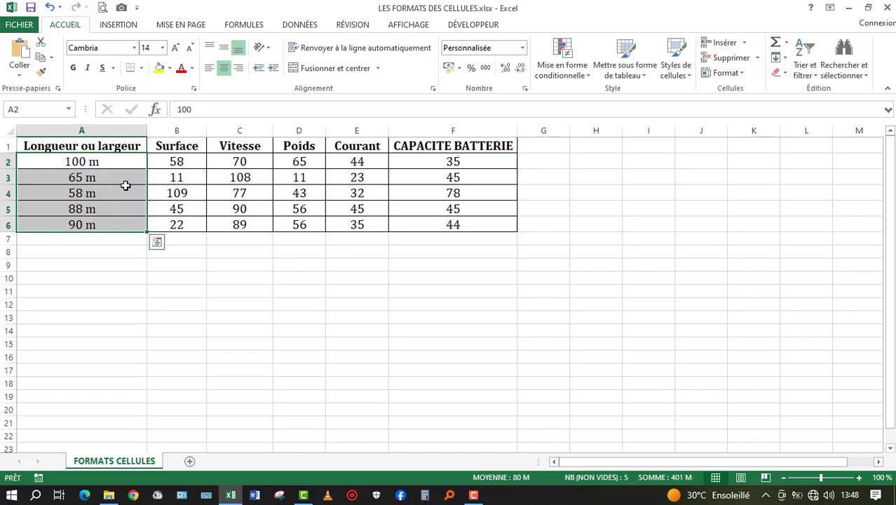
- Replace the length value in cell A3 with 109 to test the metre format
left_click(99, 163)
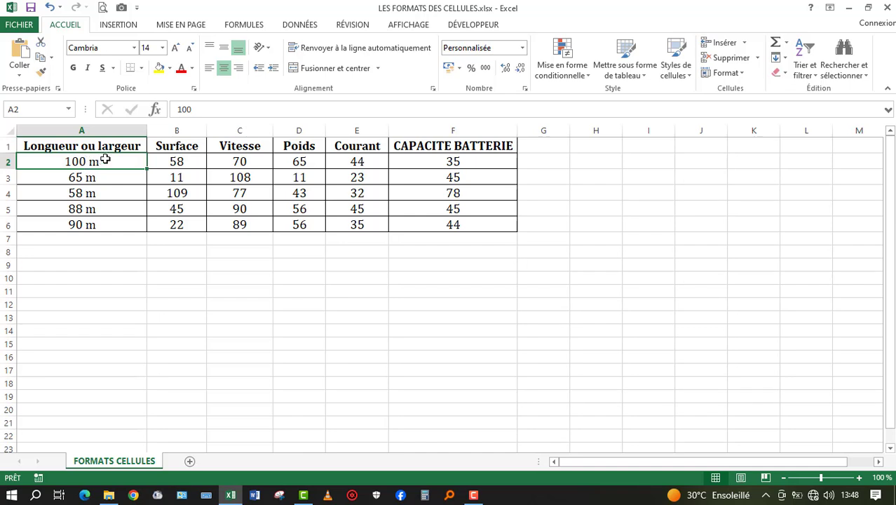
left_click(96, 180)
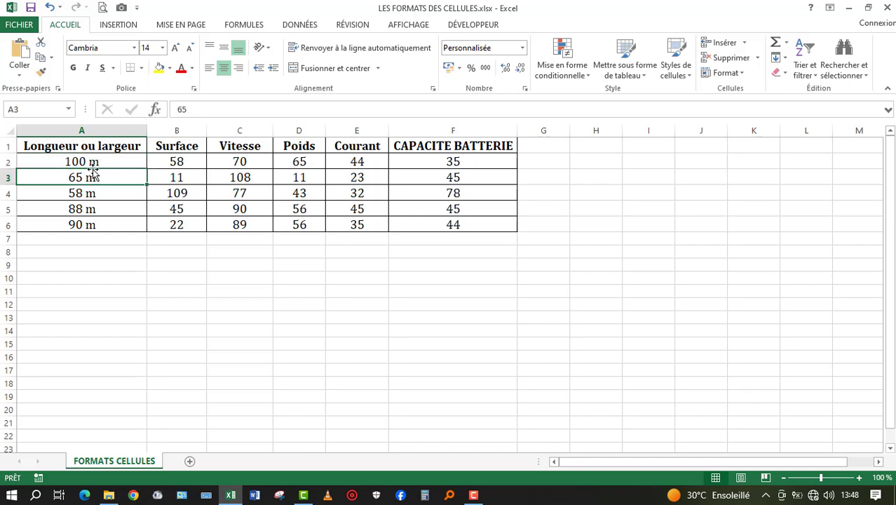
double_click(93, 172)
type("&à_")
key("BackSpace")
key("BackSpace")
key("BackSpace")
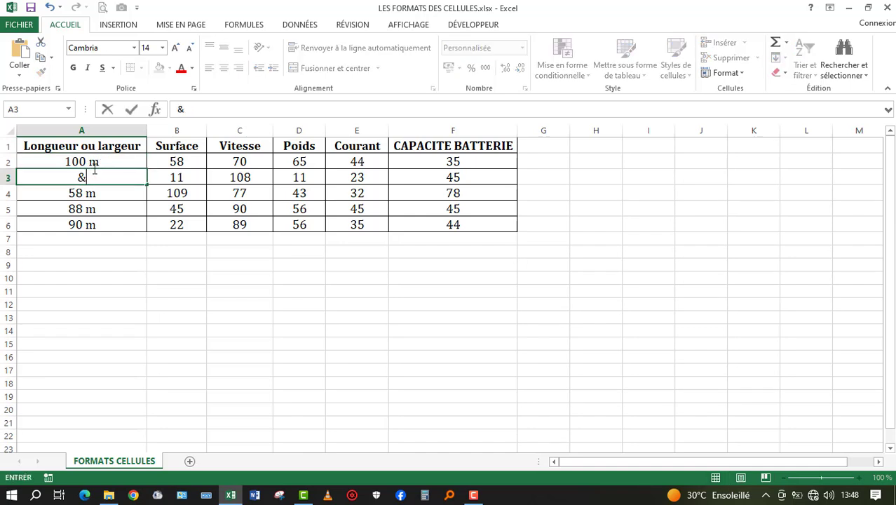
type("109")
key("Return")
left_click(92, 175)
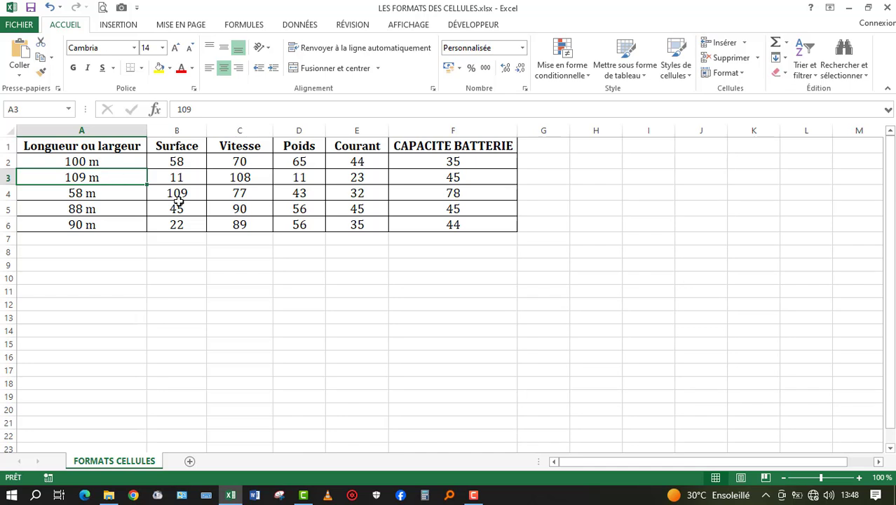
- Apply the custom number format 0\ \m² to the Surface values in B2:B6
left_click_drag(180, 160, 191, 223)
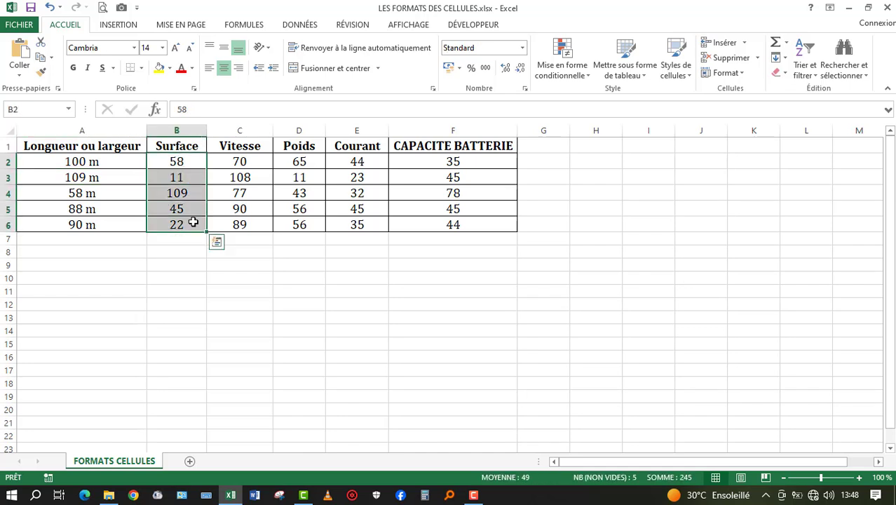
left_click(522, 48)
left_click(539, 355)
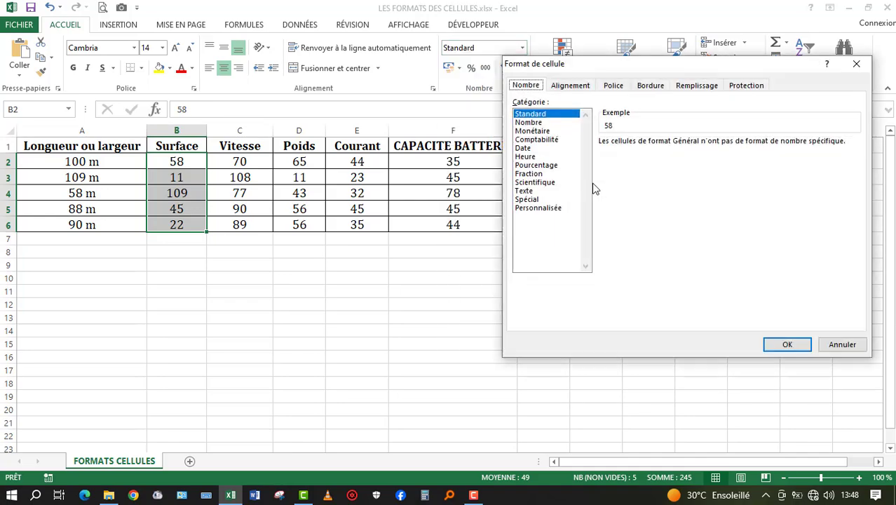
left_click(559, 209)
left_click(624, 175)
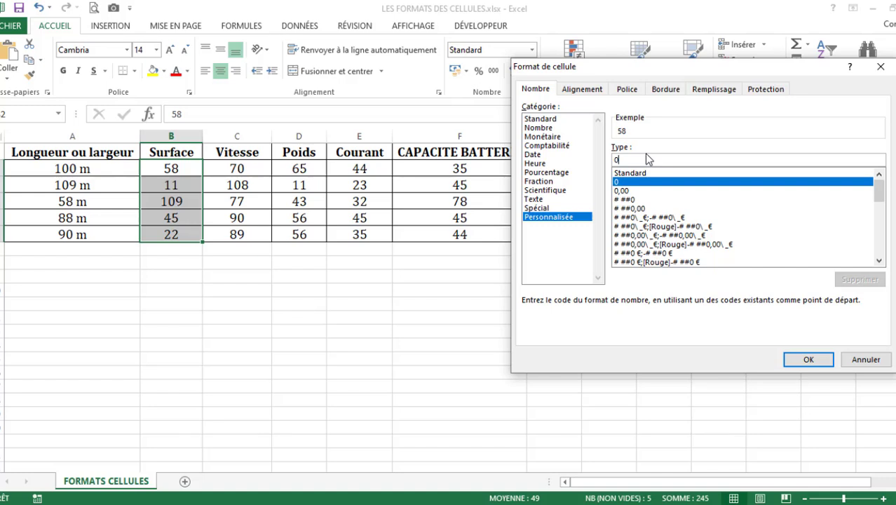
left_click(646, 158)
type("\\ \\")
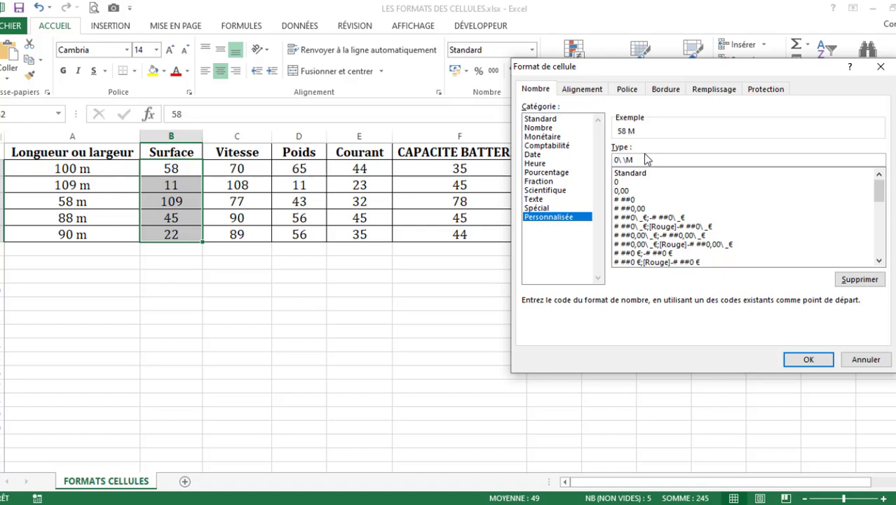
key("BackSpace")
type("m²")
left_click(811, 360)
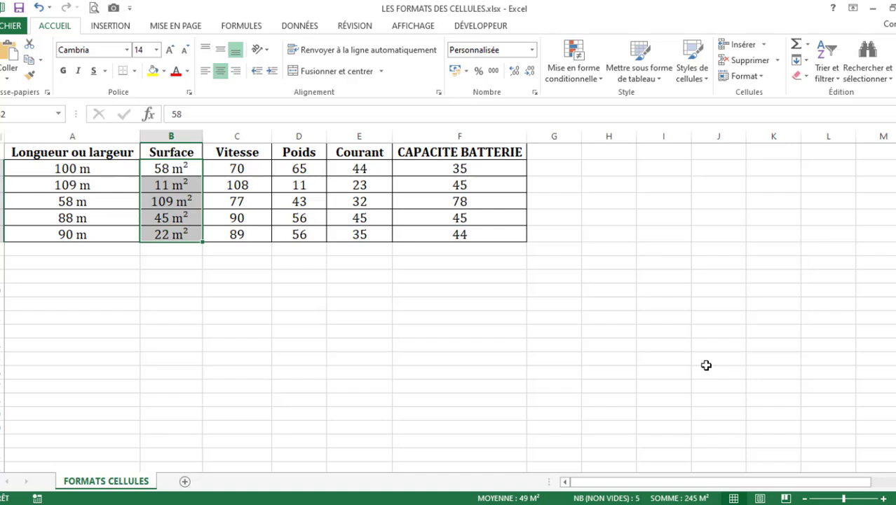
left_click(279, 278)
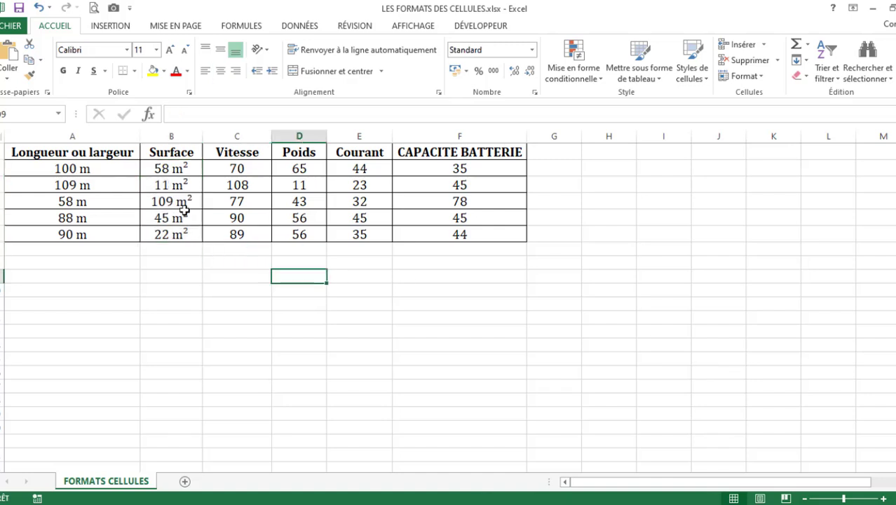
- Replace the Surface value in cell B3 with 23 to test the square-metre format
left_click(166, 186)
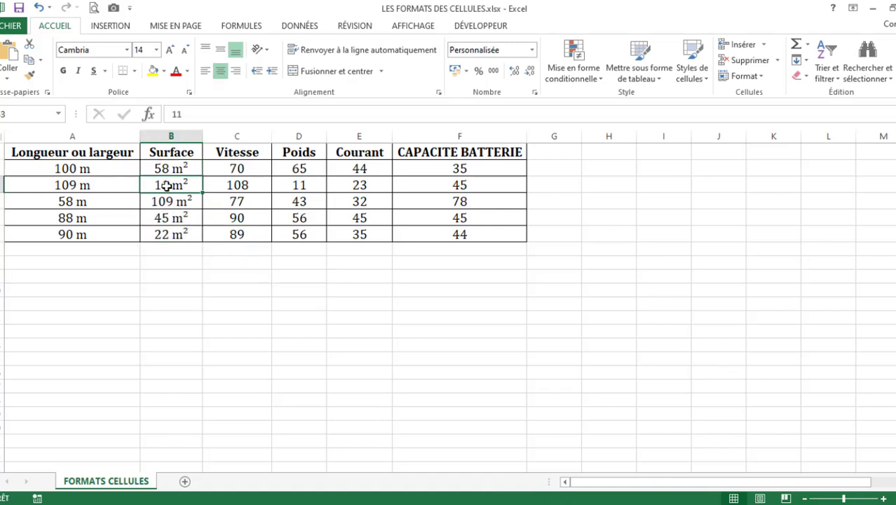
type("é\"")
key("BackSpace")
key("BackSpace")
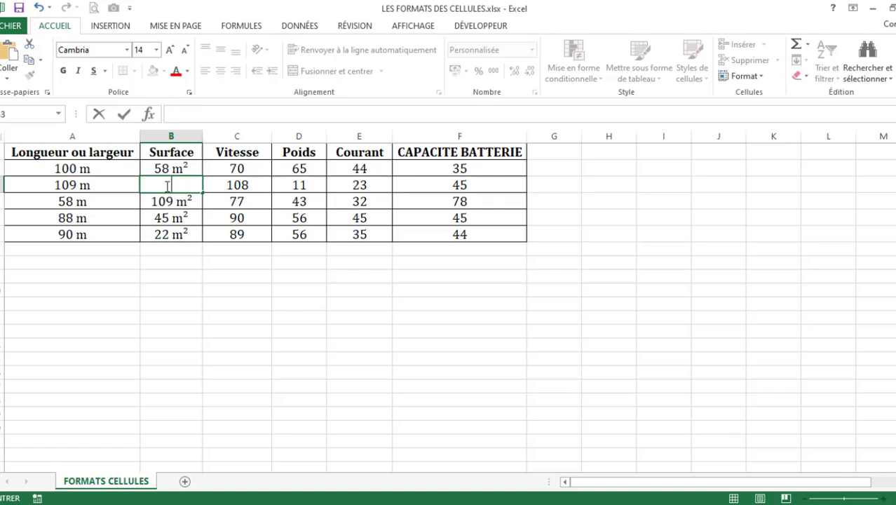
type("23")
key("Return")
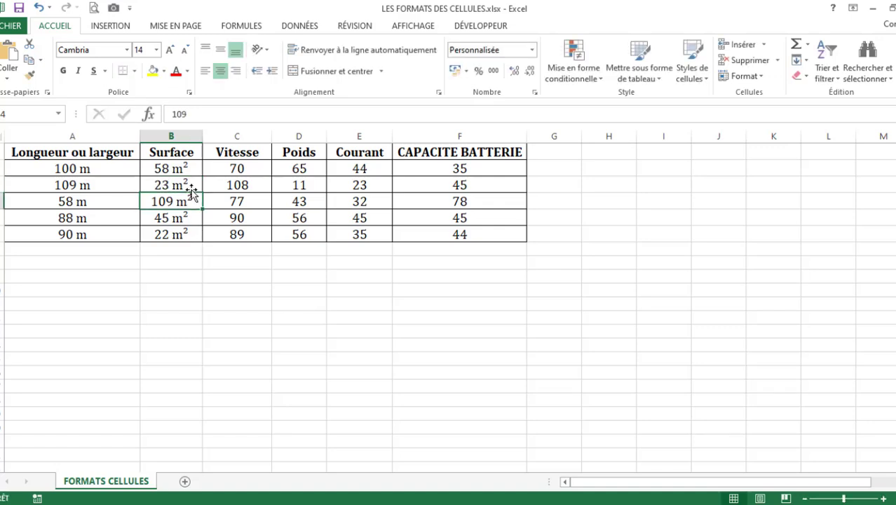
left_click_drag(189, 165, 185, 228)
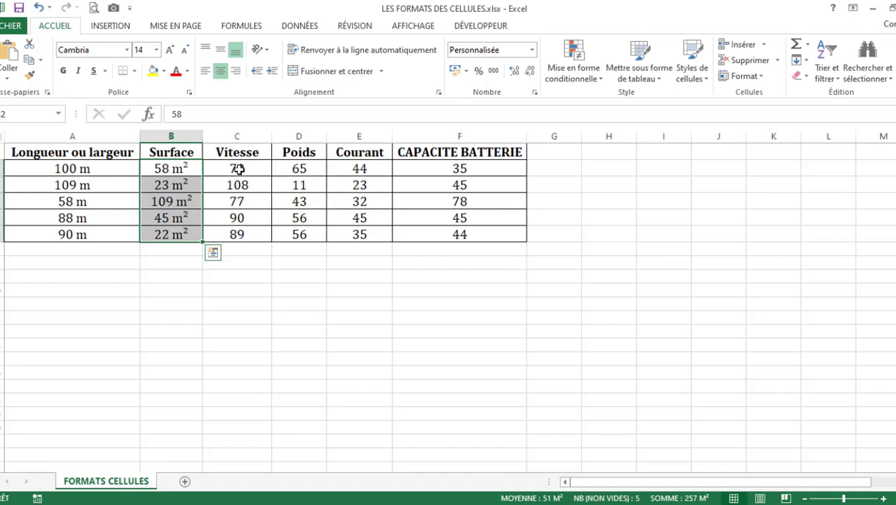
- Choose the custom number code 0 as the base format for the Vitesse values in C2:C6
left_click_drag(239, 170, 251, 231)
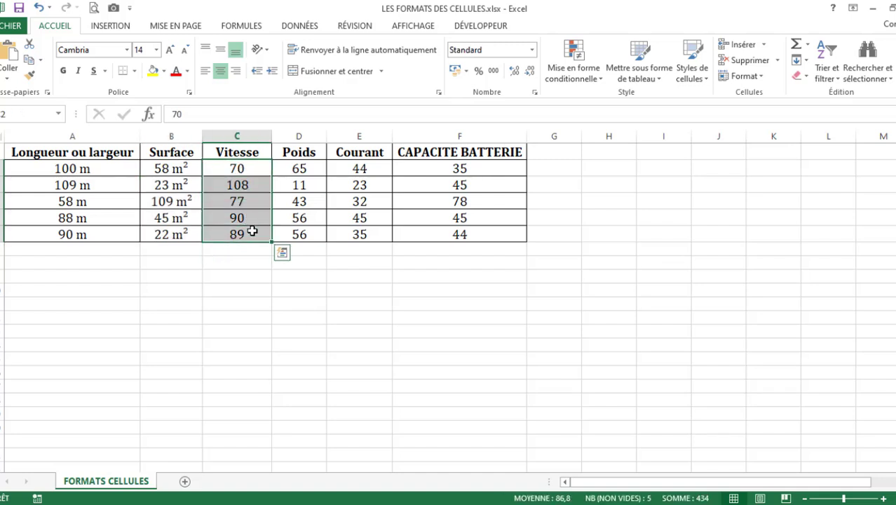
left_click(531, 54)
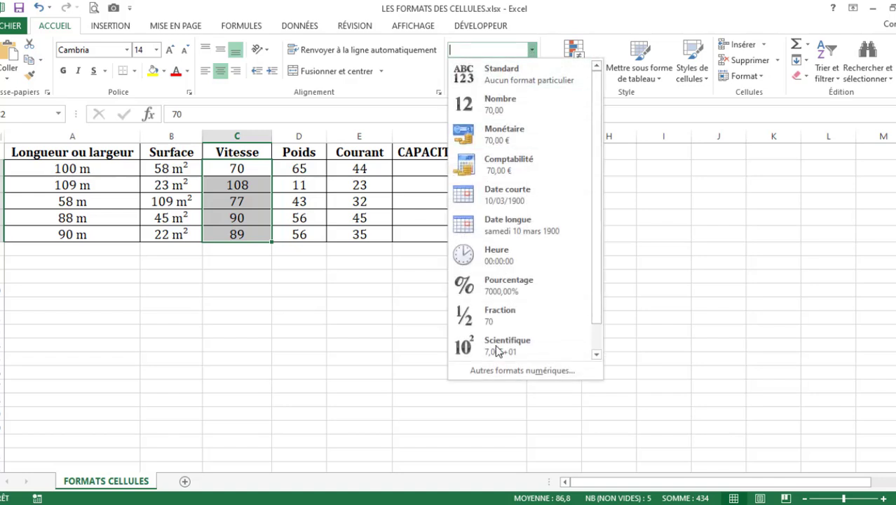
left_click(485, 373)
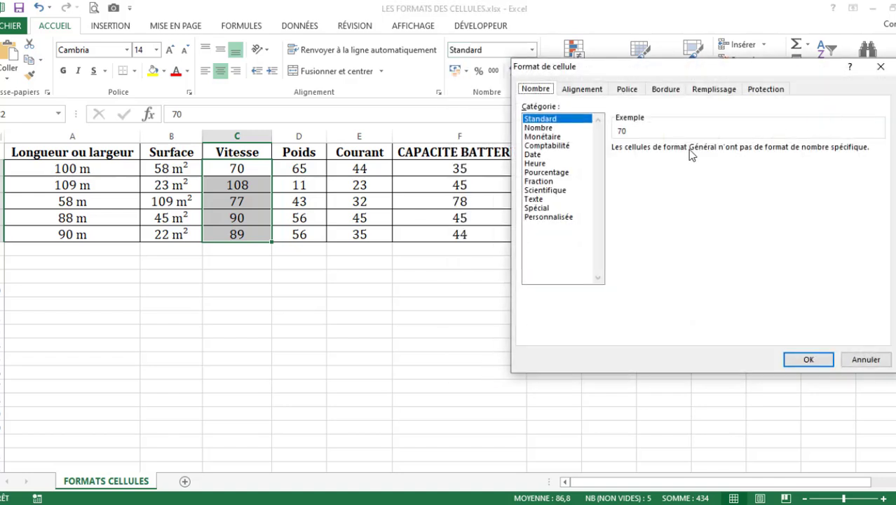
left_click(549, 217)
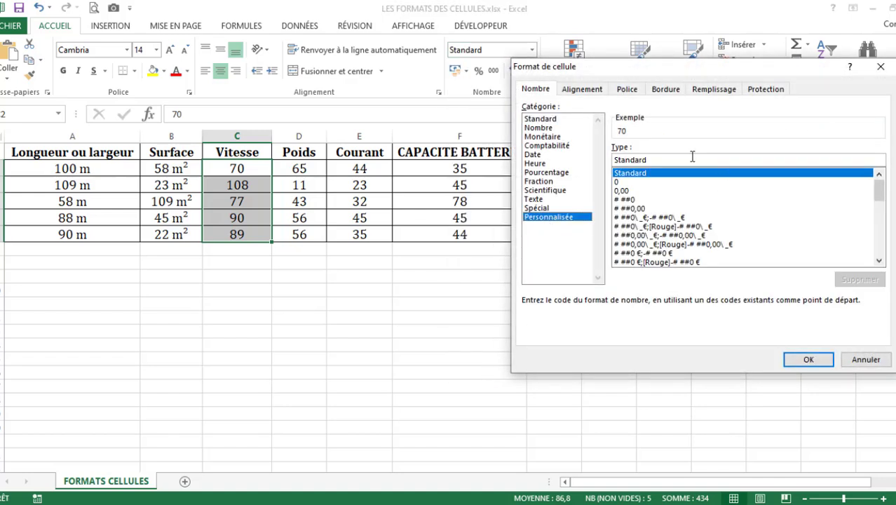
left_click(643, 183)
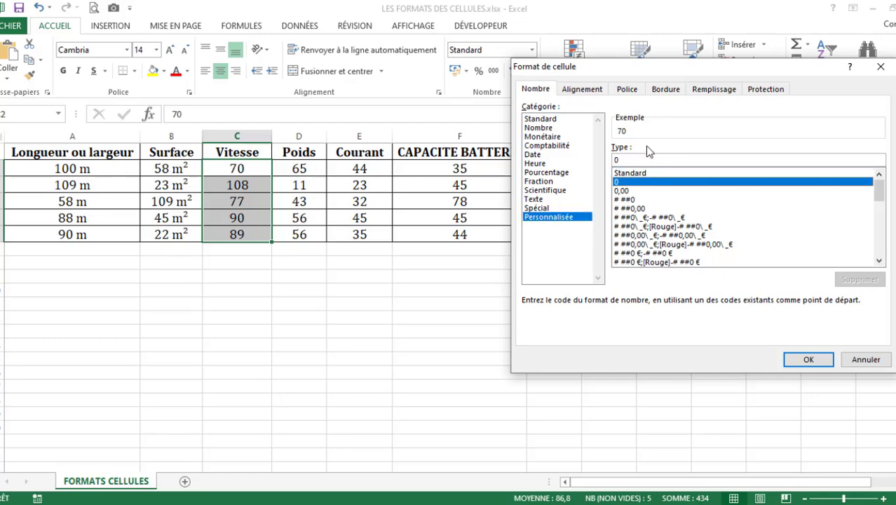
left_click(644, 161)
- Extend the Vitesse format code to 0\ \Km/s to add a kilometres-per-second unit
type("\\")
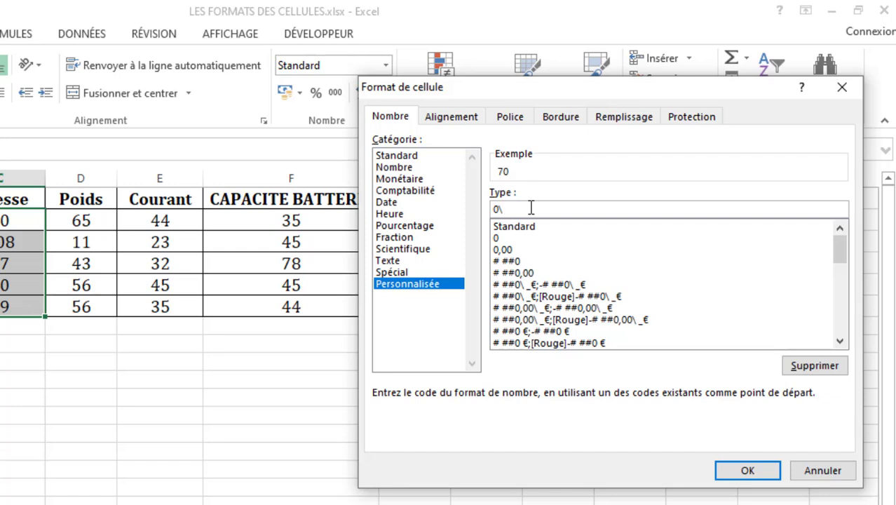
type(" \\")
type("K")
type("m")
type("/")
type("h")
key("BackSpace")
type("s")
left_click(515, 209)
type("\\")
left_click(527, 209)
type("\\")
key("BackSpace")
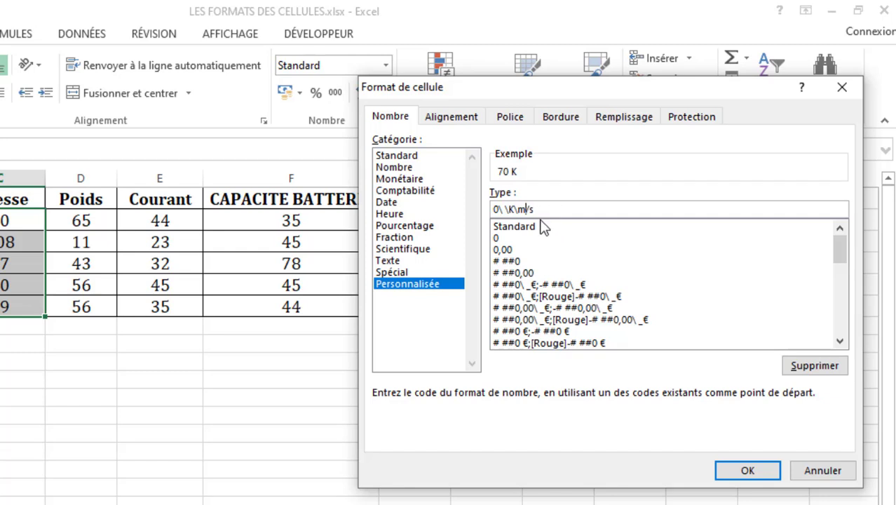
left_click(521, 209)
key("BackSpace")
- Remove /s from the format code and escape the m with a backslash, giving 0\ \K\m
left_click(554, 209)
key("BackSpace")
key("BackSpace")
left_click(518, 208)
type("\\")
- Complete the format code as 0\ \K\m\/\s and apply it to the Vitesse values in C2:C6
left_click(546, 211)
type("/")
key("BackSpace")
type("\\")
type("/")
type("s")
key("Left")
type("\\")
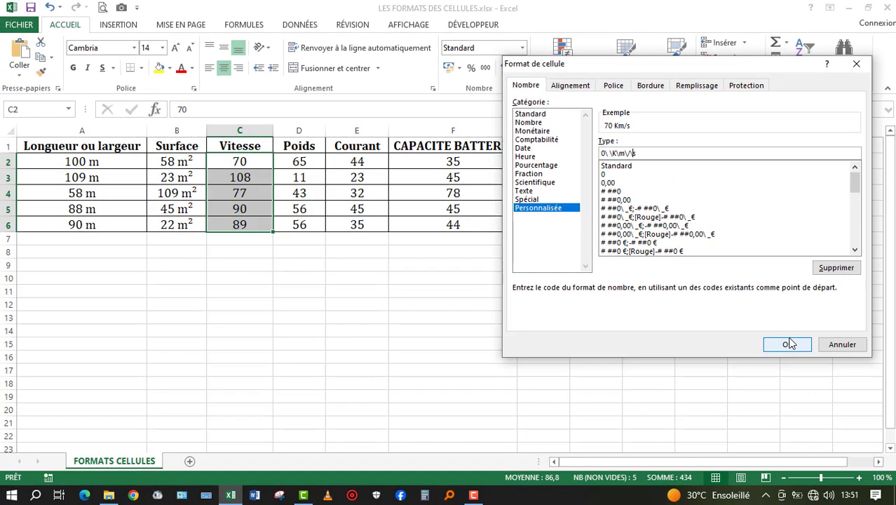
left_click(747, 470)
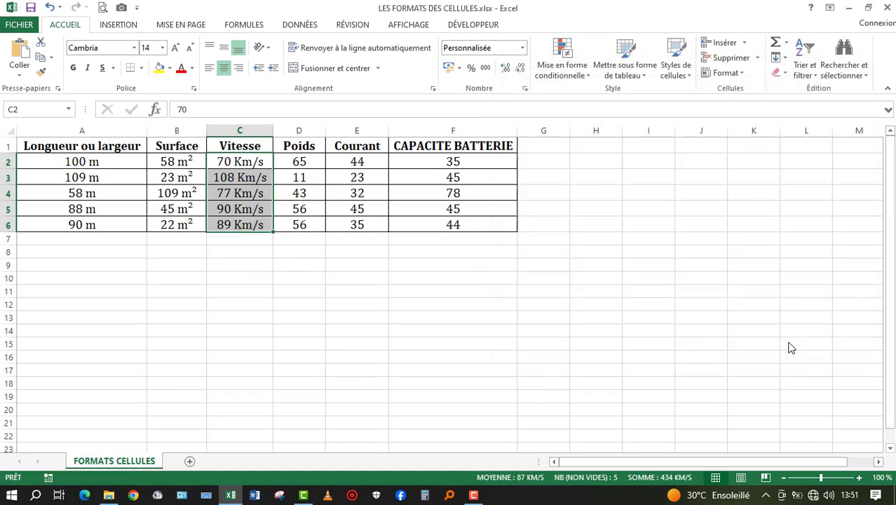
left_click(229, 163)
left_click_drag(230, 163, 229, 214)
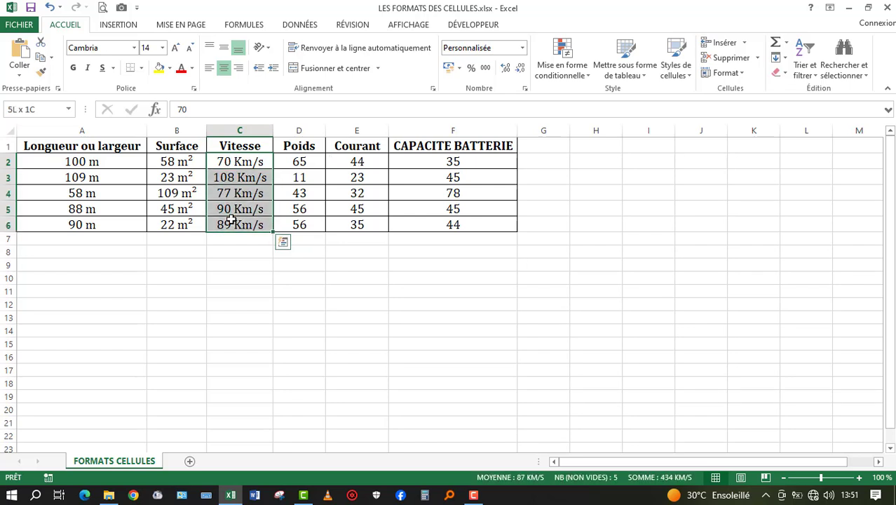
left_click(253, 161)
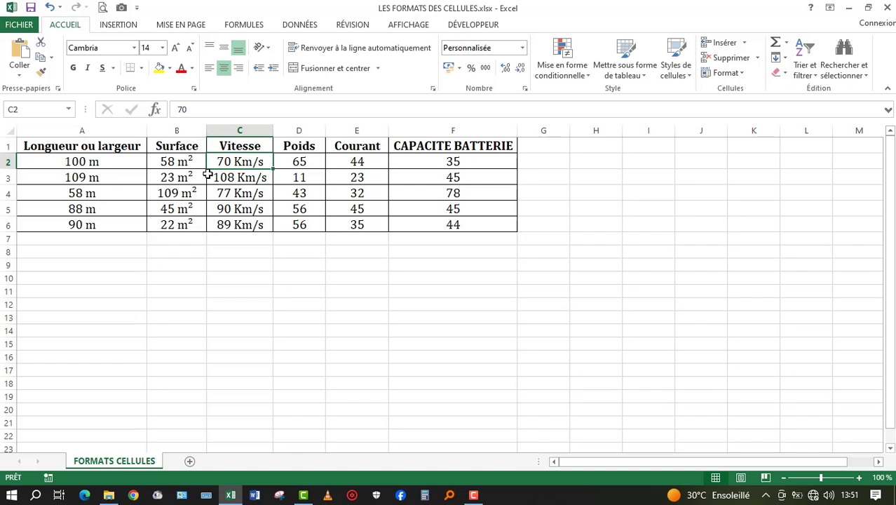
left_click(301, 162)
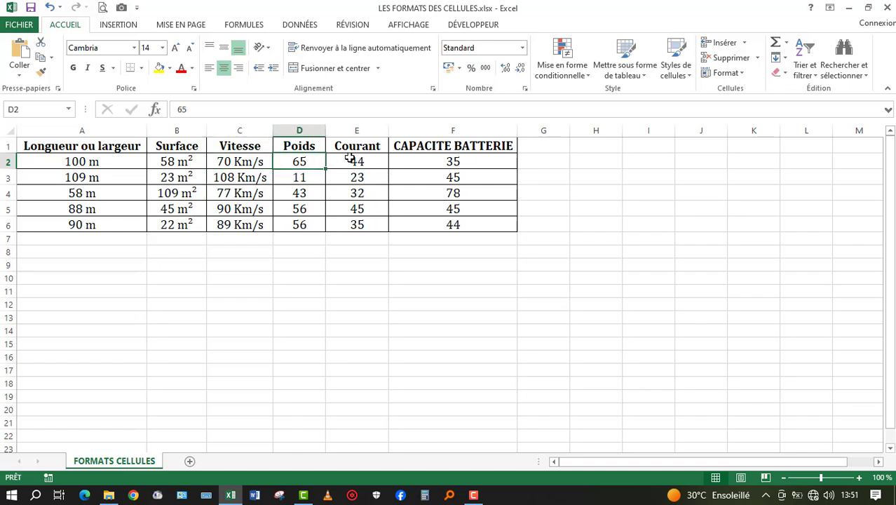
left_click_drag(352, 161, 465, 223)
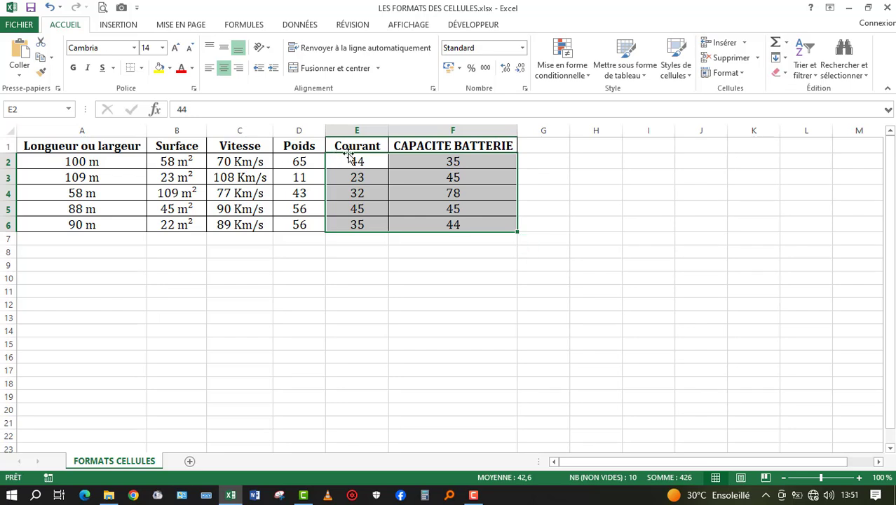
left_click(469, 164)
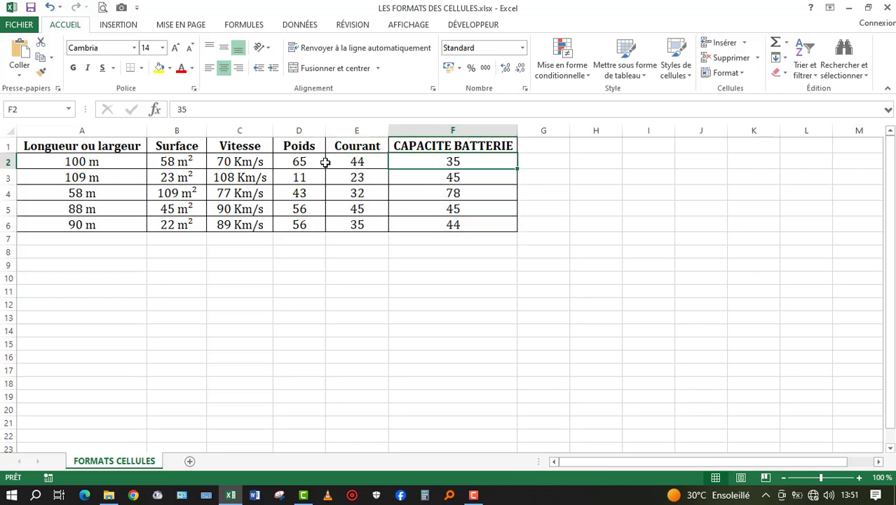
- Apply the custom number format 0\ \K\g to the Poids values in D2:D6
left_click_drag(304, 161, 309, 223)
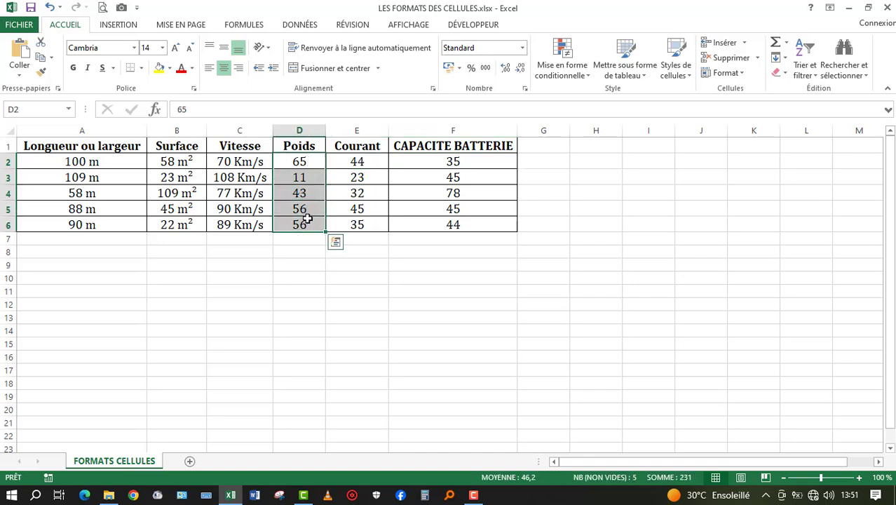
left_click(523, 47)
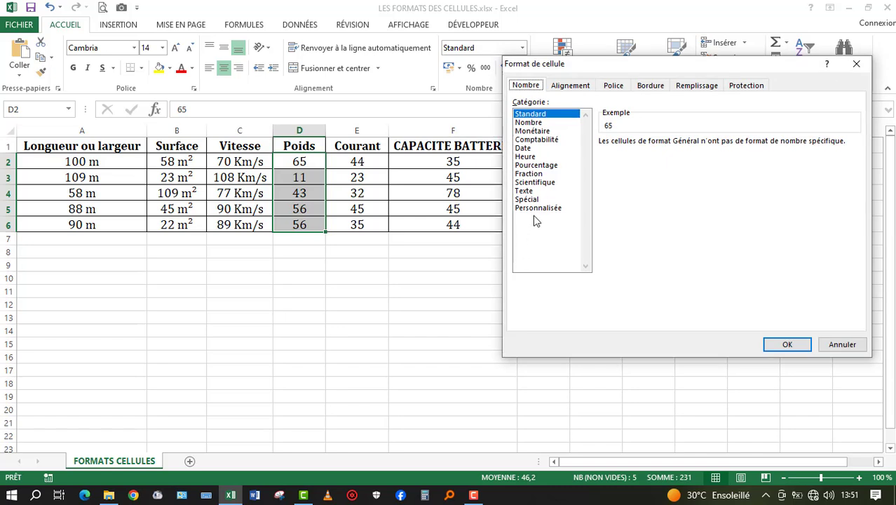
left_click(536, 209)
left_click(629, 174)
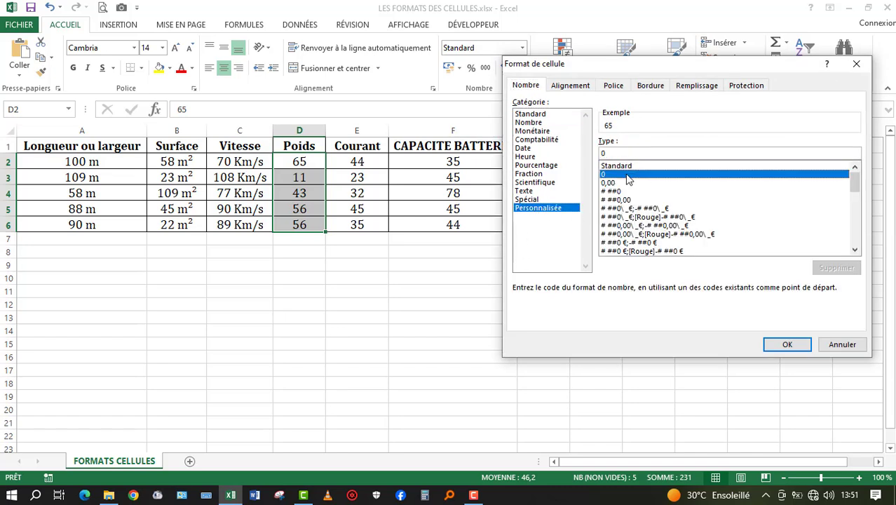
left_click(622, 150)
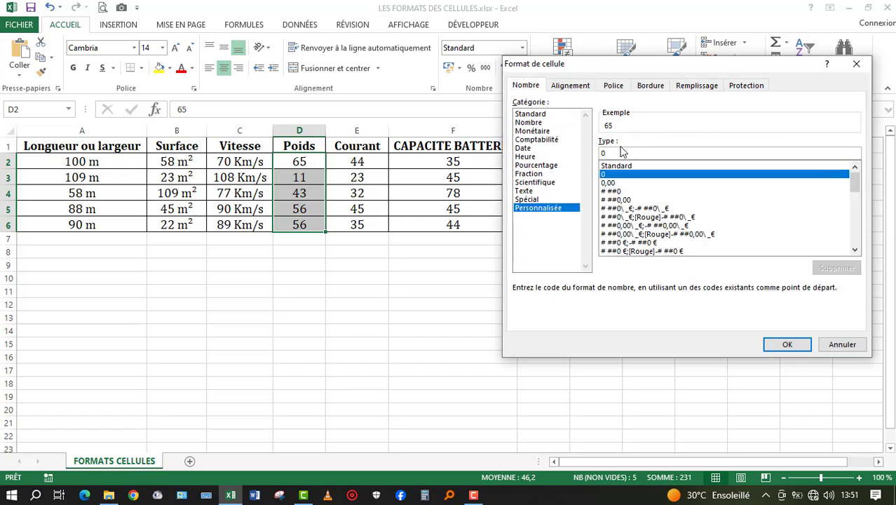
type("\\ ")
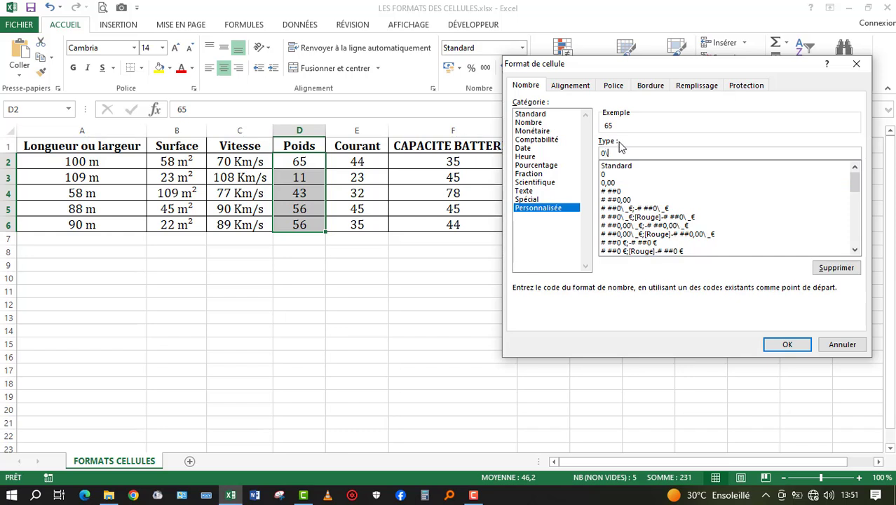
type("\\Kg")
key("BackSpace")
type("\\g")
left_click(791, 345)
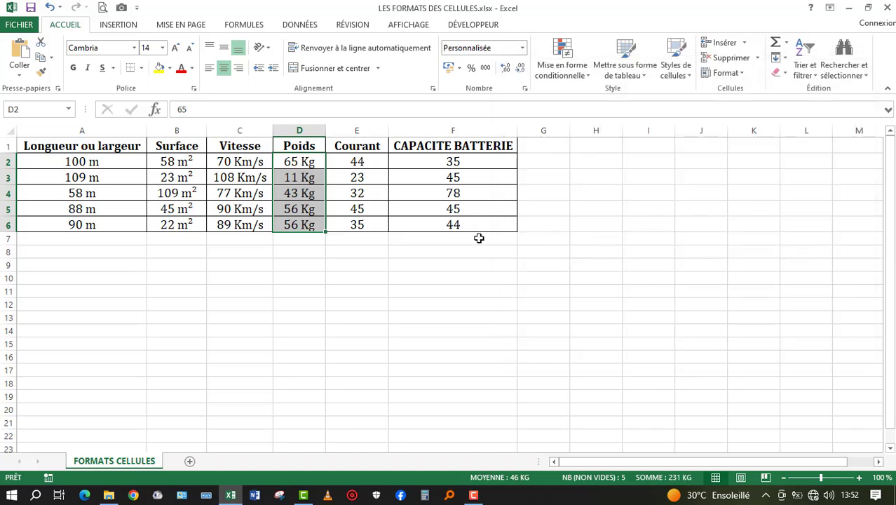
left_click(356, 158)
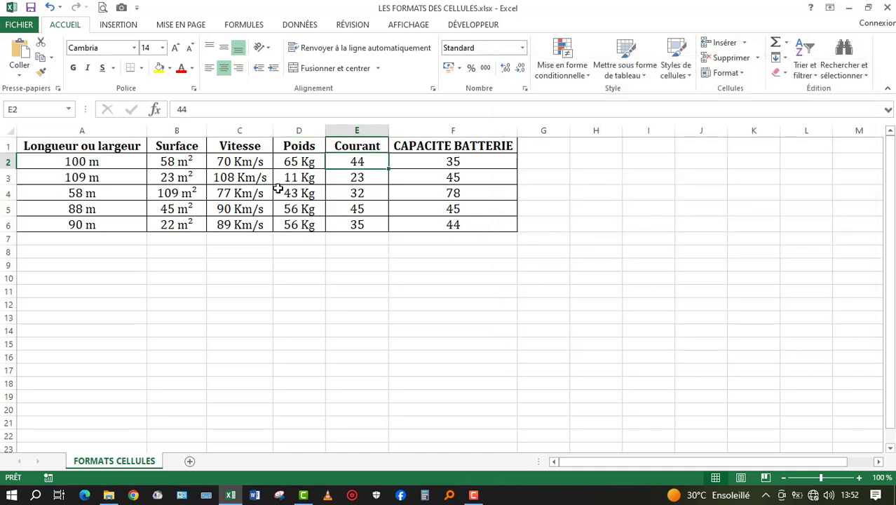
left_click(103, 163)
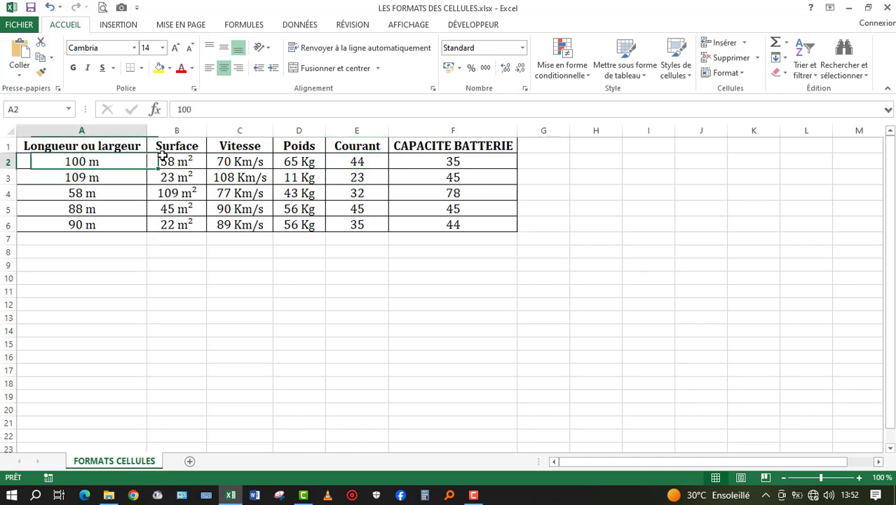
left_click_drag(161, 155, 314, 223)
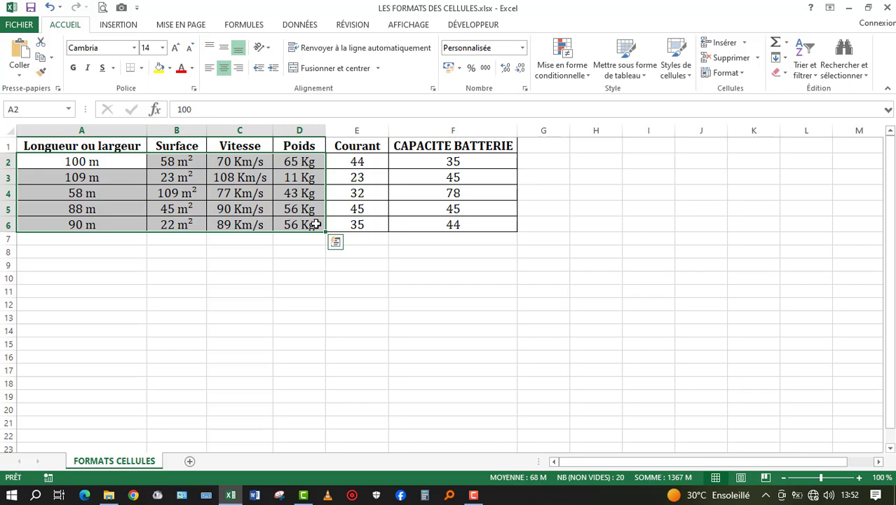
left_click_drag(354, 160, 482, 218)
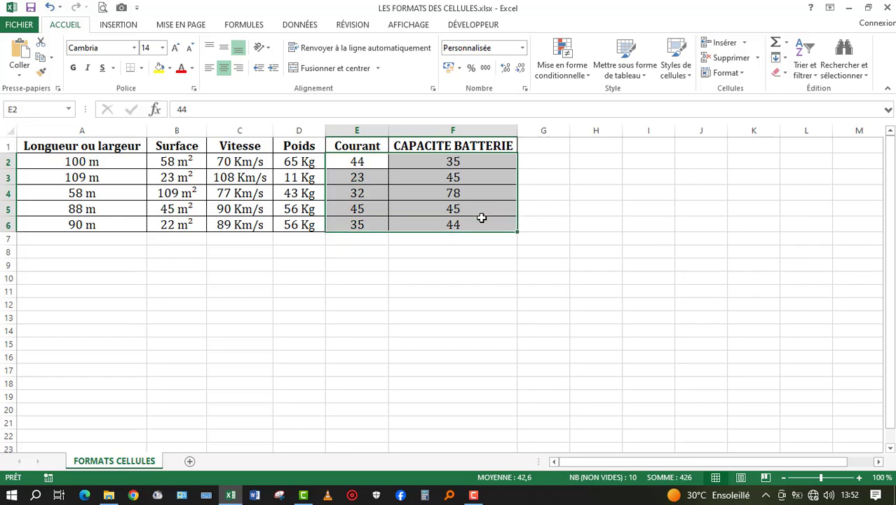